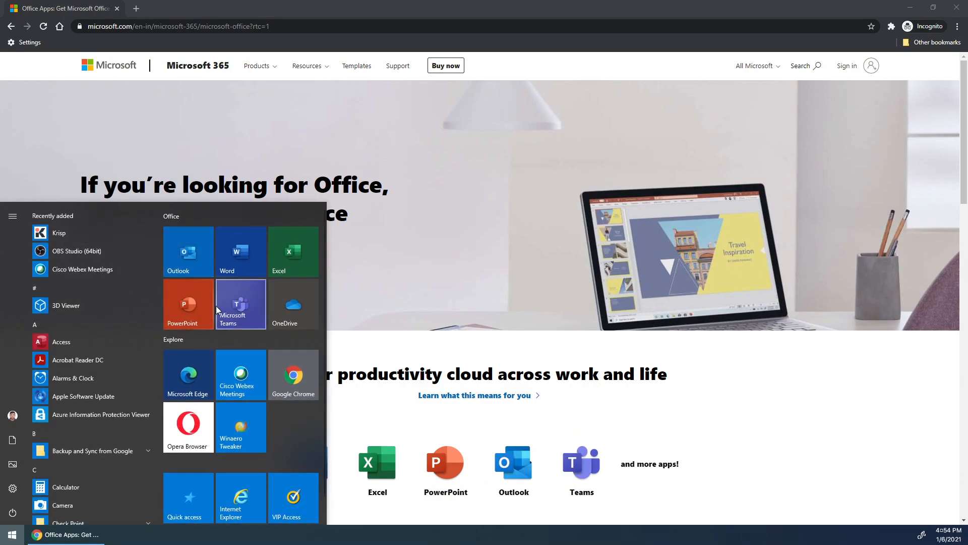
- Launch Excel and create a new blank workbook
{"action": "left_click", "coordinate": [292, 261]}
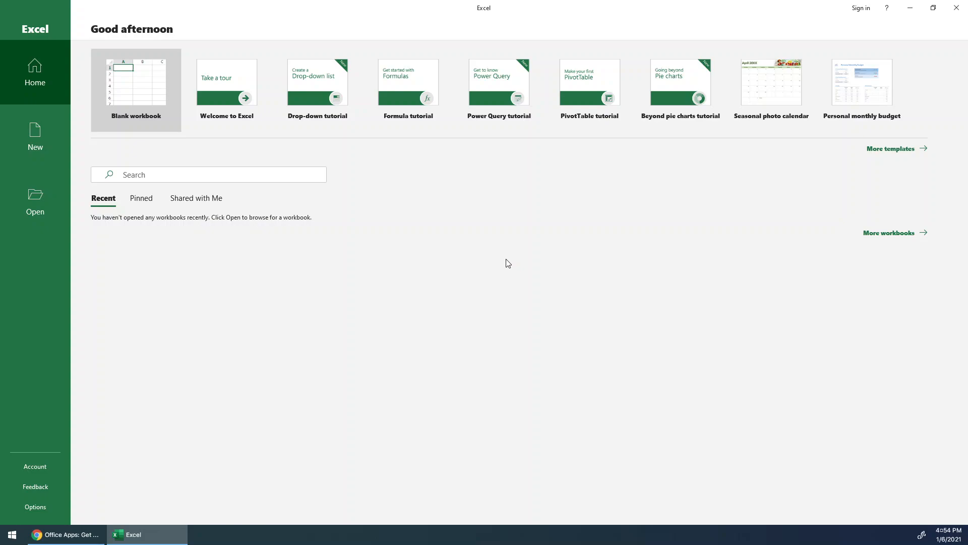
{"action": "left_click", "coordinate": [35, 143]}
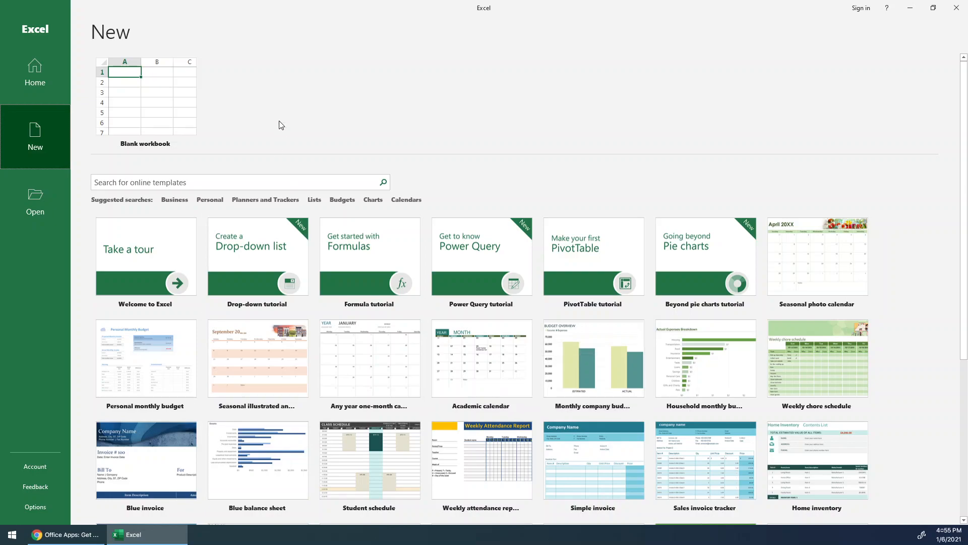
{"action": "left_click", "coordinate": [184, 129]}
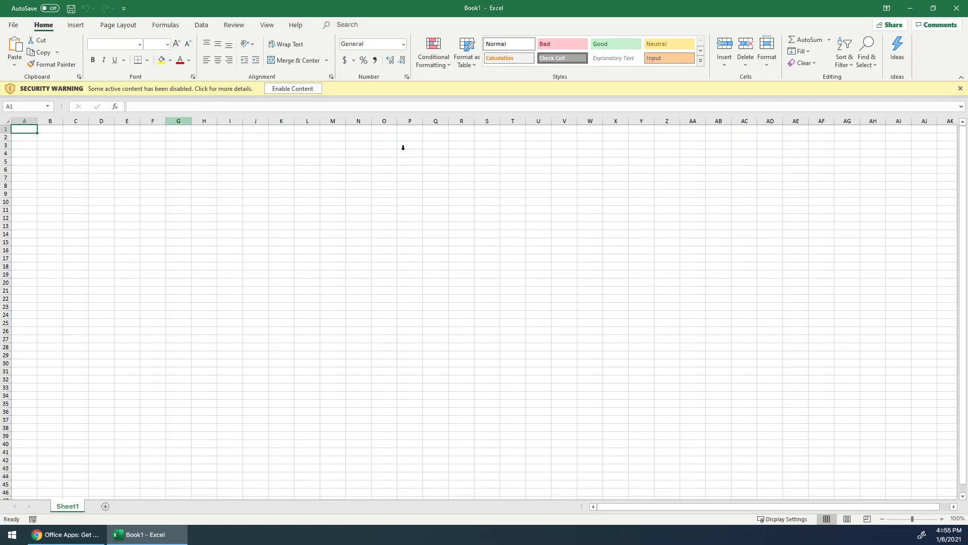
- Enable the disabled active content in the workbook
{"action": "left_click", "coordinate": [303, 90]}
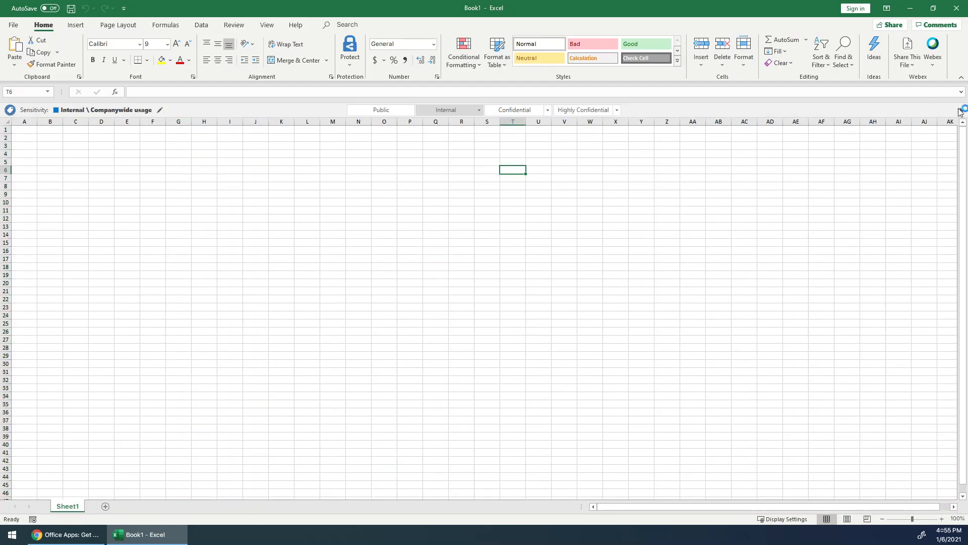
{"action": "left_click", "coordinate": [963, 110]}
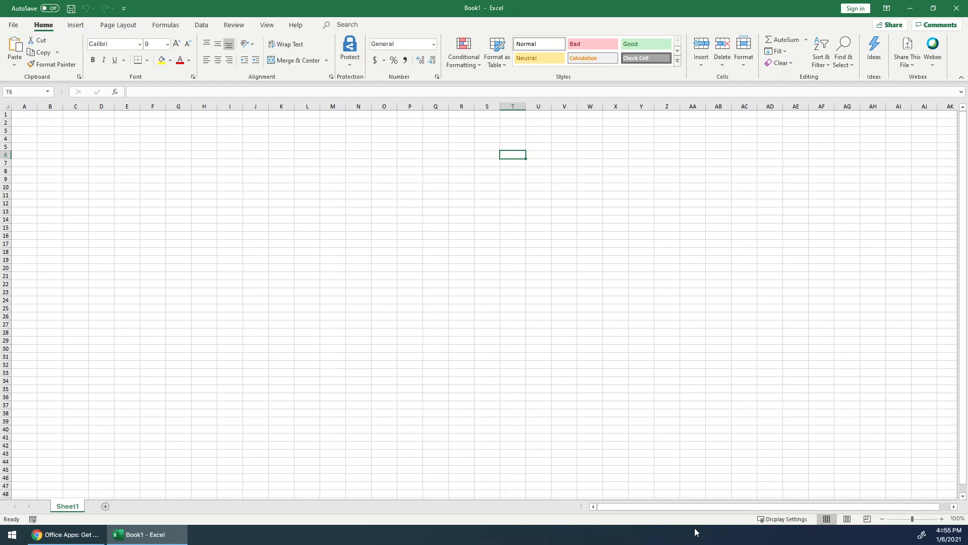
{"action": "left_click_drag", "start_coordinate": [912, 519], "coordinate": [918, 520]}
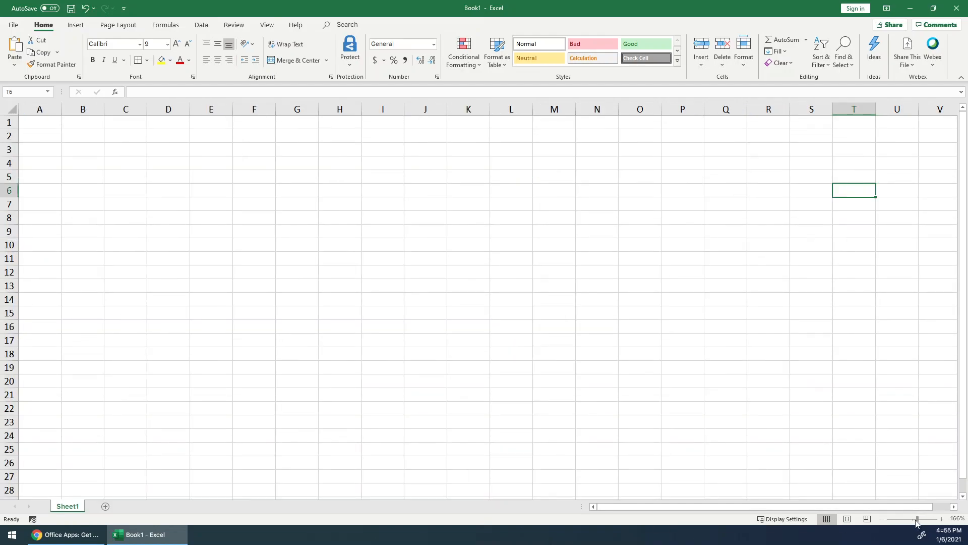
{"action": "left_click_drag", "start_coordinate": [916, 520], "coordinate": [910, 521]}
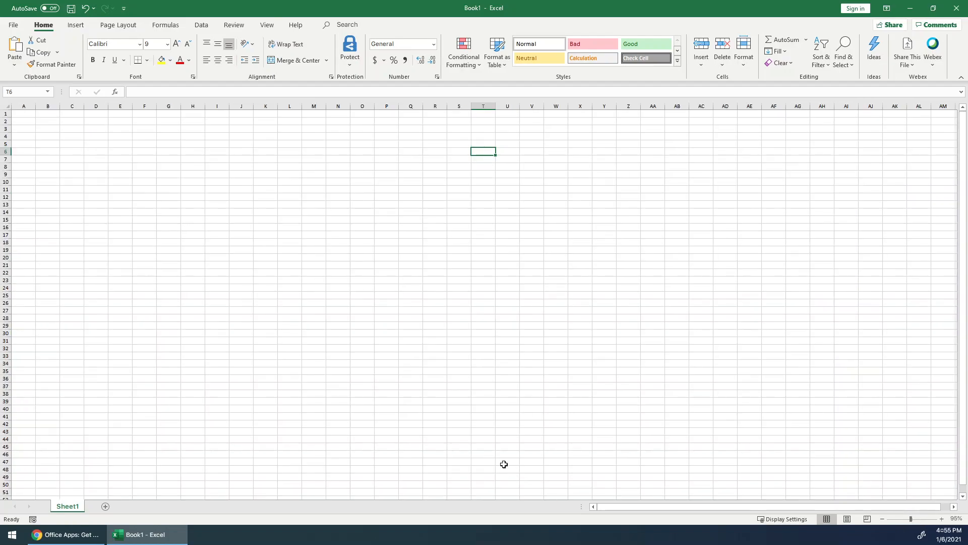
{"action": "left_click", "coordinate": [466, 364]}
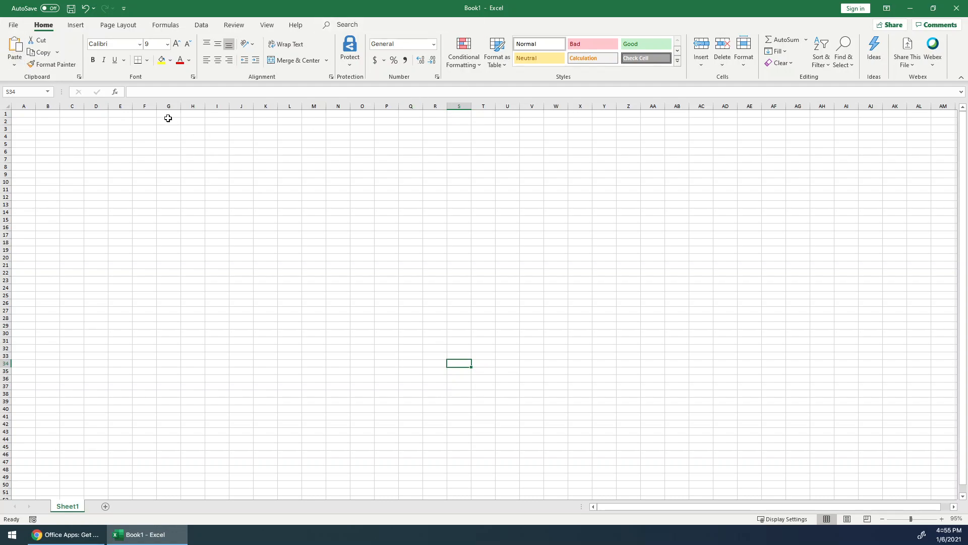
{"action": "left_click", "coordinate": [77, 28]}
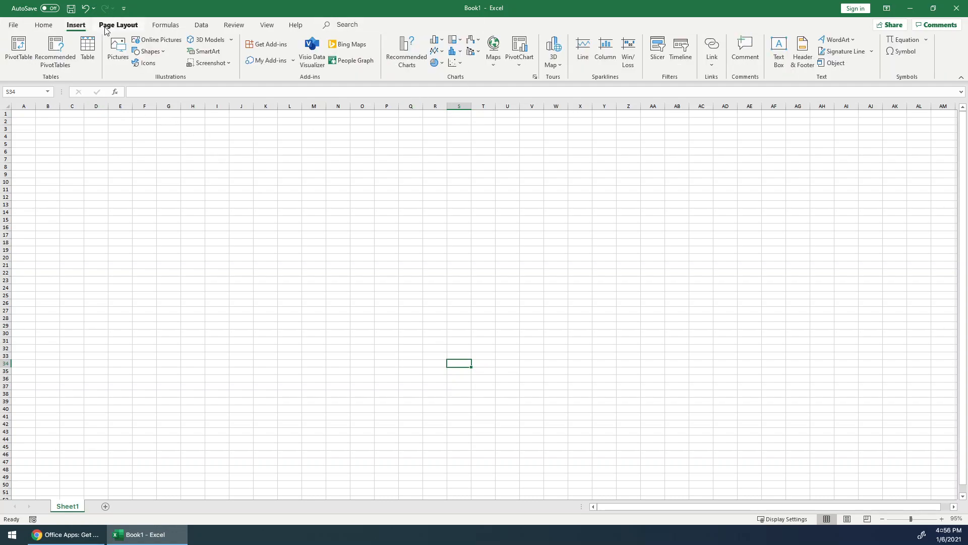
{"action": "left_click", "coordinate": [106, 30]}
{"action": "left_click", "coordinate": [50, 29]}
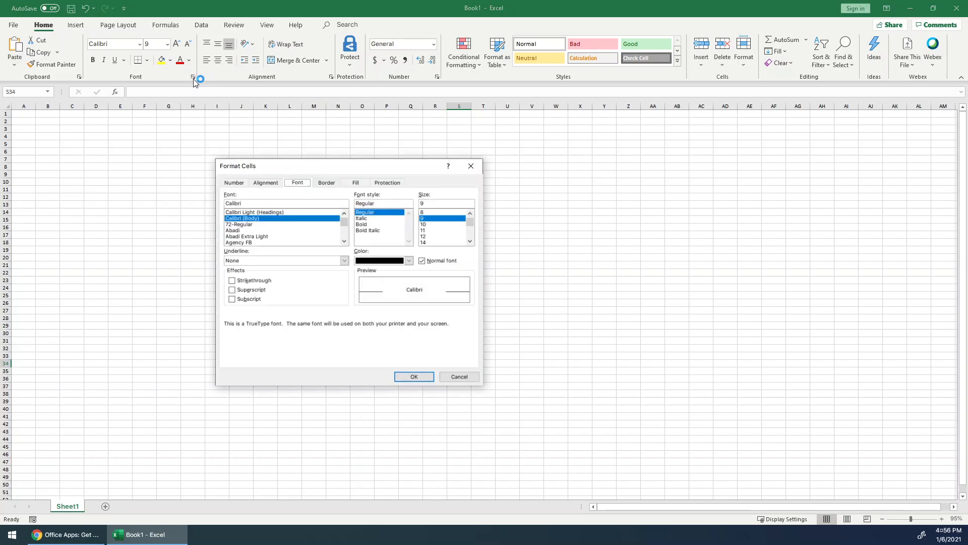
{"action": "left_click", "coordinate": [457, 377]}
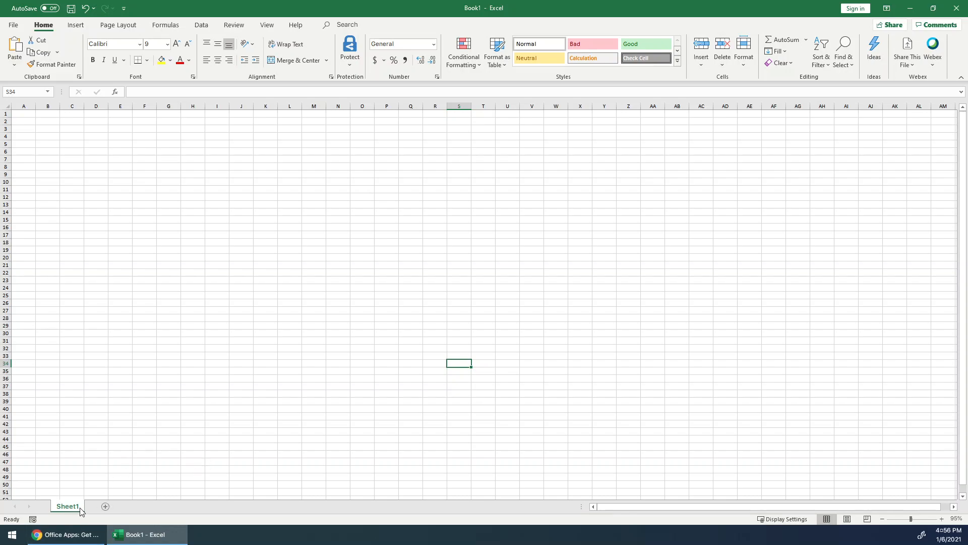
{"action": "left_click", "coordinate": [105, 506]}
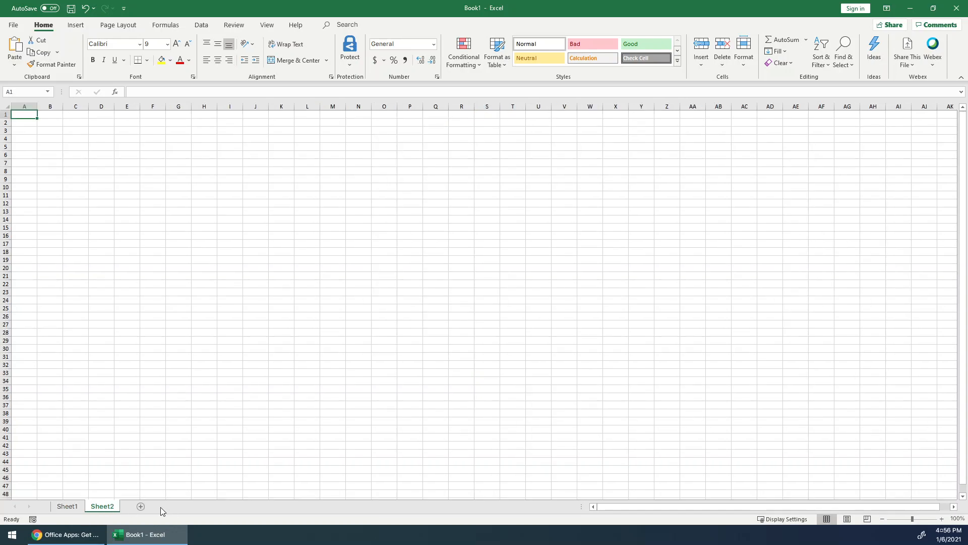
{"action": "right_click", "coordinate": [105, 513]}
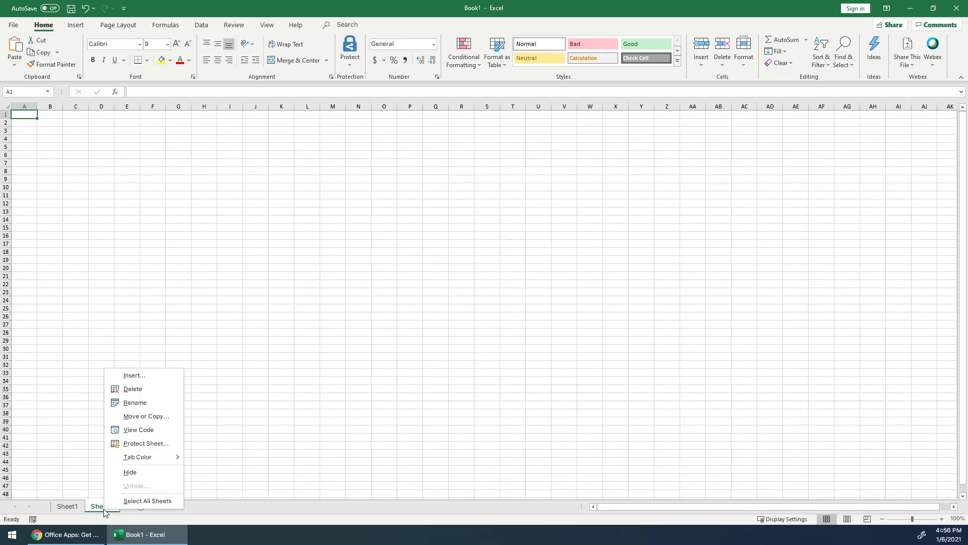
{"action": "left_click", "coordinate": [143, 392]}
- Rename the worksheet Sheet1 to MySheet
{"action": "double_click", "coordinate": [73, 507]}
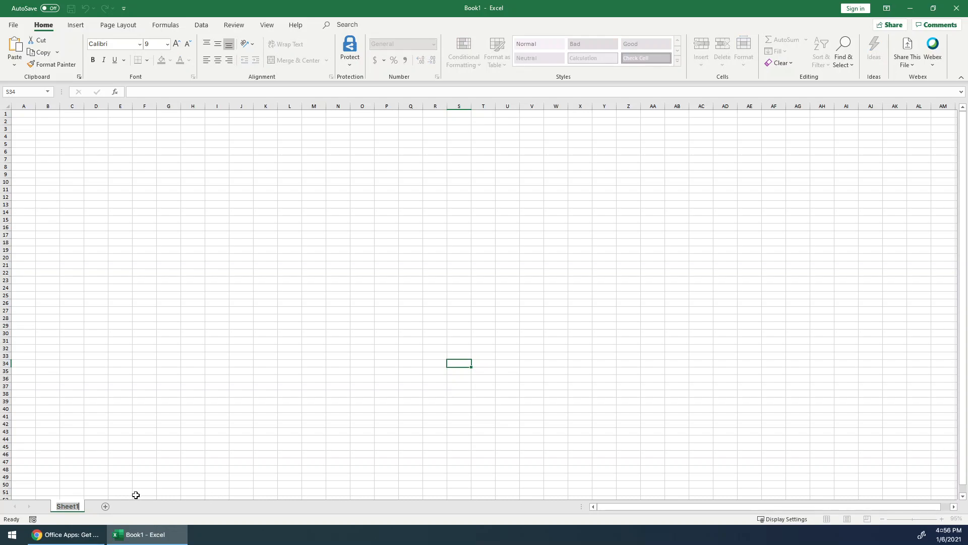
{"action": "type", "text": "MySheet"}
{"action": "left_click", "coordinate": [96, 371]}
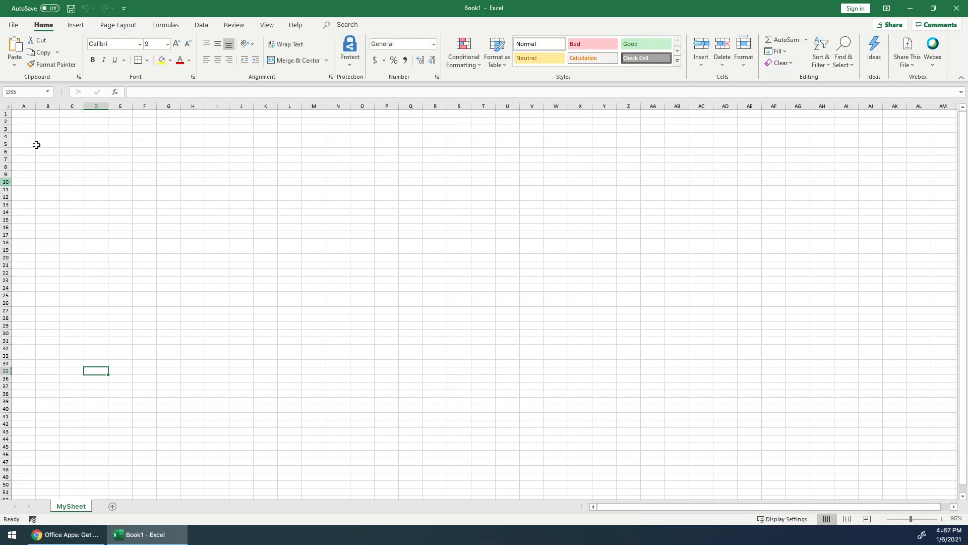
{"action": "left_click_drag", "start_coordinate": [911, 519], "coordinate": [919, 520]}
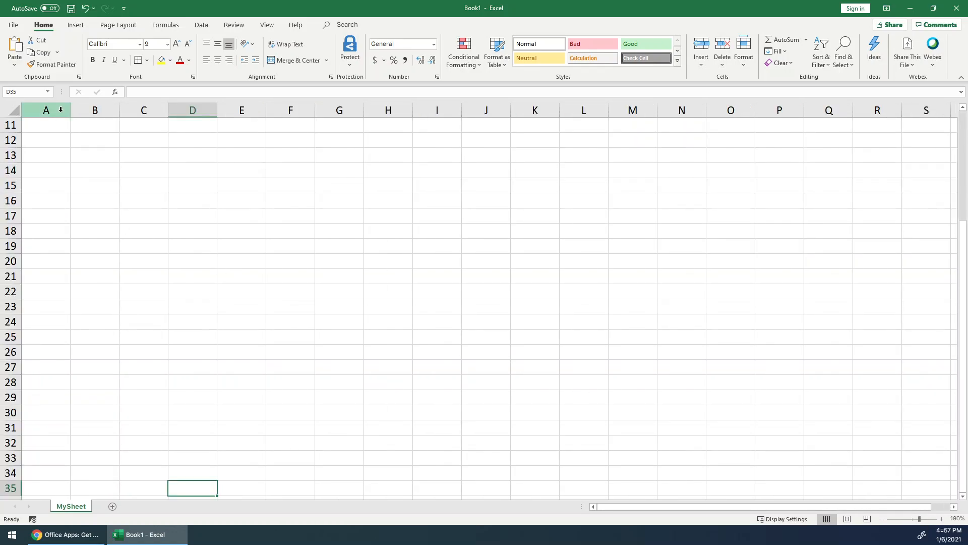
{"action": "mouse_move", "coordinate": [60, 109]}
{"action": "left_mouse_down"}
{"action": "mouse_move", "coordinate": [410, 112]}
{"action": "mouse_move", "coordinate": [604, 130]}
{"action": "left_mouse_up"}
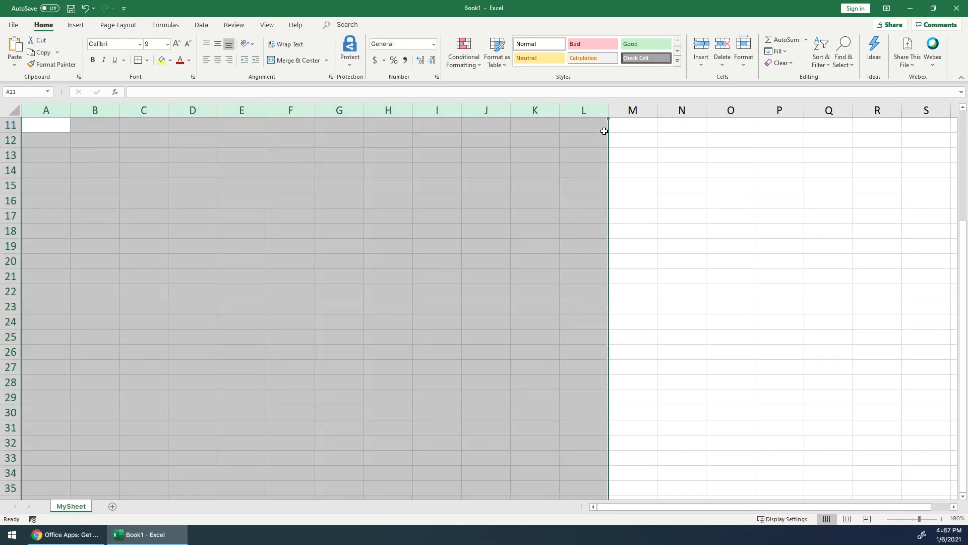
{"action": "left_click", "coordinate": [939, 507]}
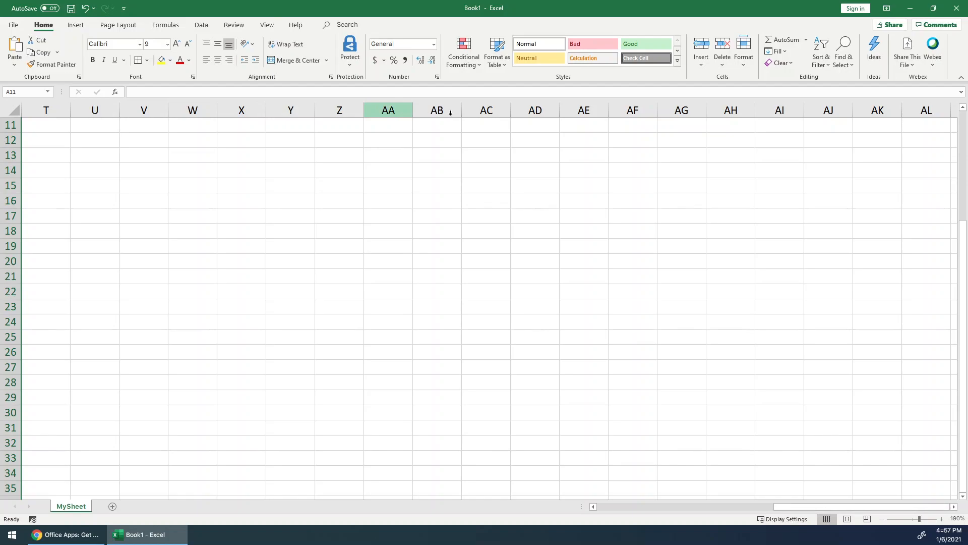
{"action": "left_click_drag", "start_coordinate": [800, 510], "coordinate": [609, 525]}
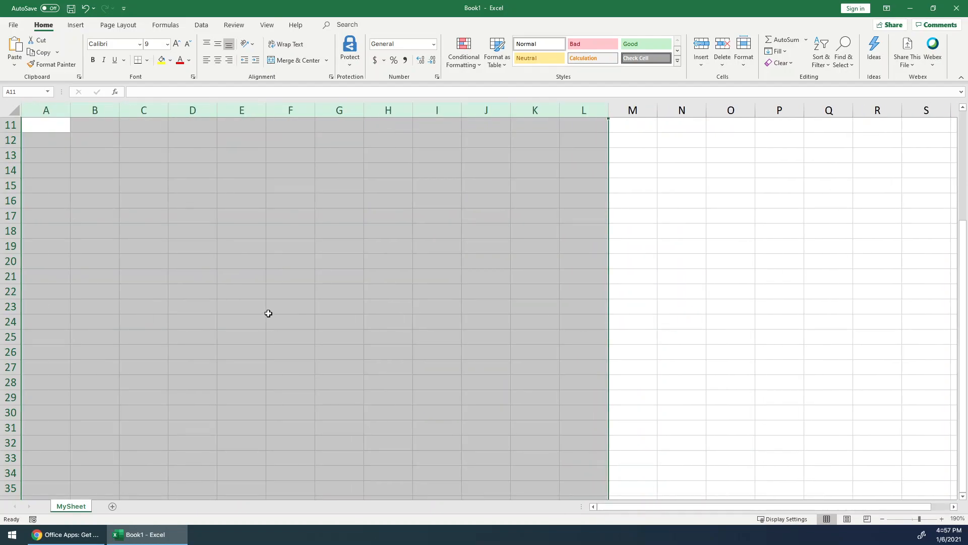
{"action": "left_click", "coordinate": [249, 295]}
{"action": "scroll", "coordinate": [248, 295], "scroll_direction": "up", "scroll_amount": 4}
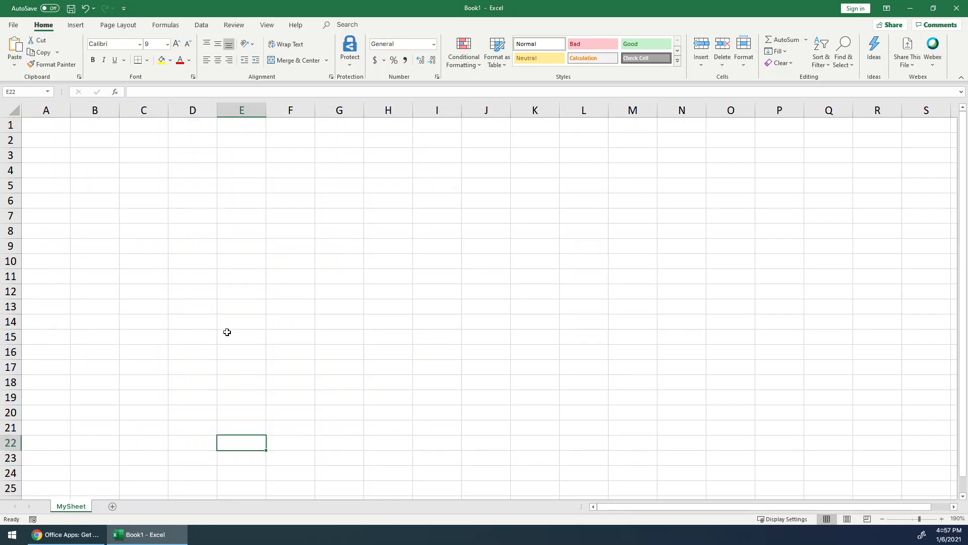
- Move between worksheet cells by selecting them directly and stepping with the arrow keys
{"action": "left_click", "coordinate": [52, 126]}
{"action": "left_click", "coordinate": [104, 127]}
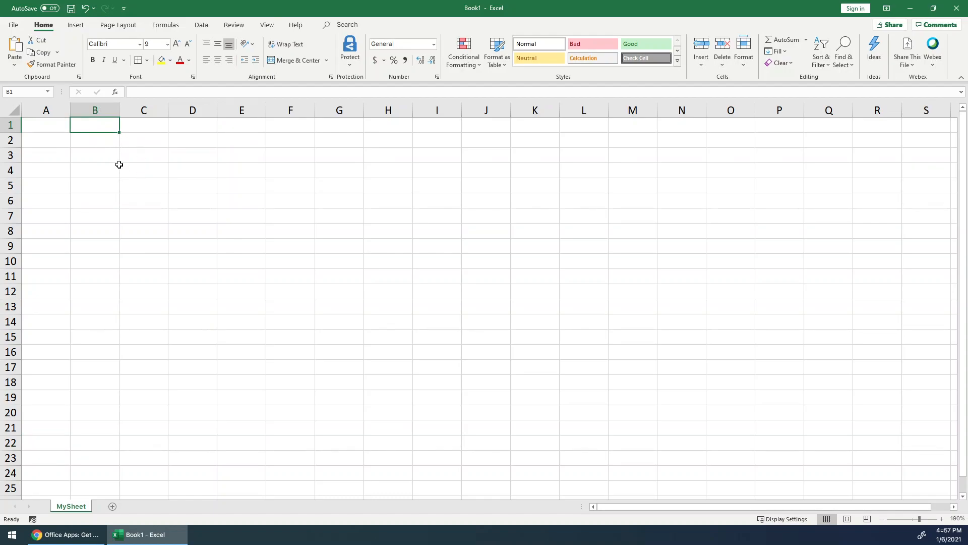
{"action": "left_click", "coordinate": [104, 147]}
{"action": "key", "text": "Down"}
{"action": "key", "text": "Down"}
{"action": "key", "text": "Down"}
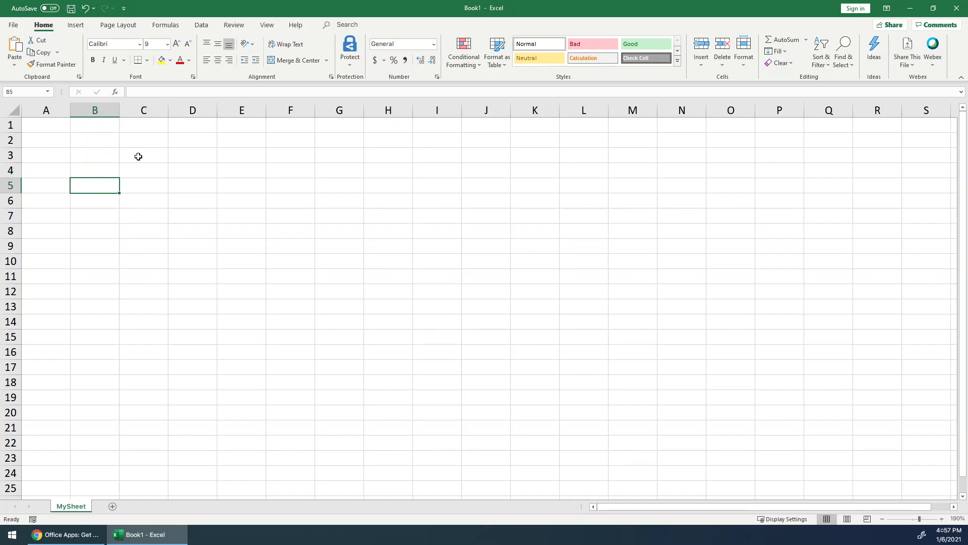
{"action": "key", "text": "Down"}
{"action": "key", "text": "Down"}
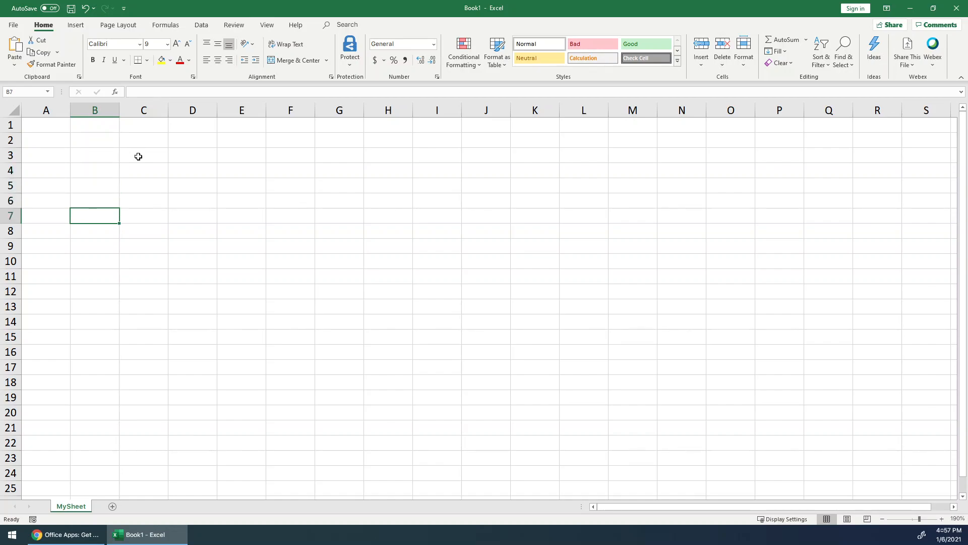
{"action": "key", "text": "Right"}
{"action": "key", "text": "Right"}
{"action": "key", "text": "Right"}
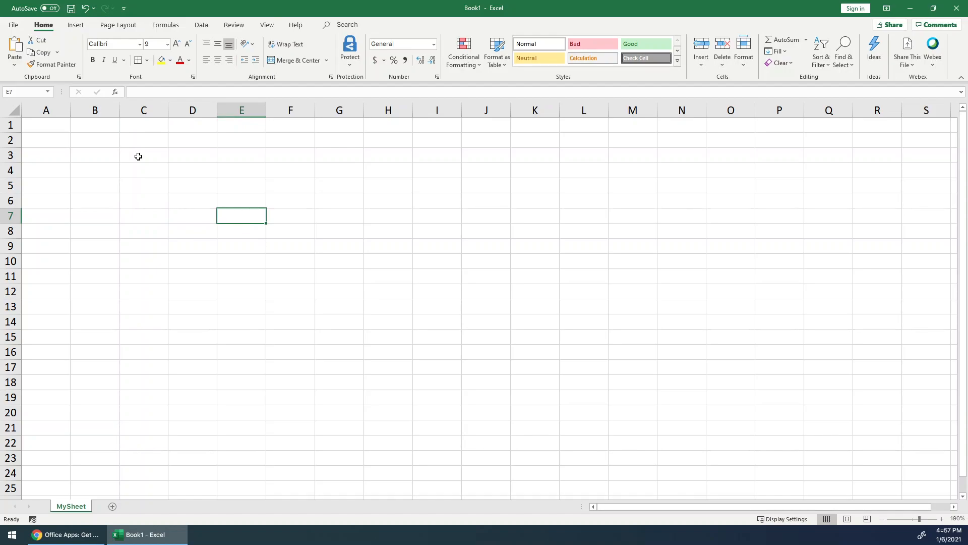
{"action": "key", "text": "Right"}
{"action": "key", "text": "Right"}
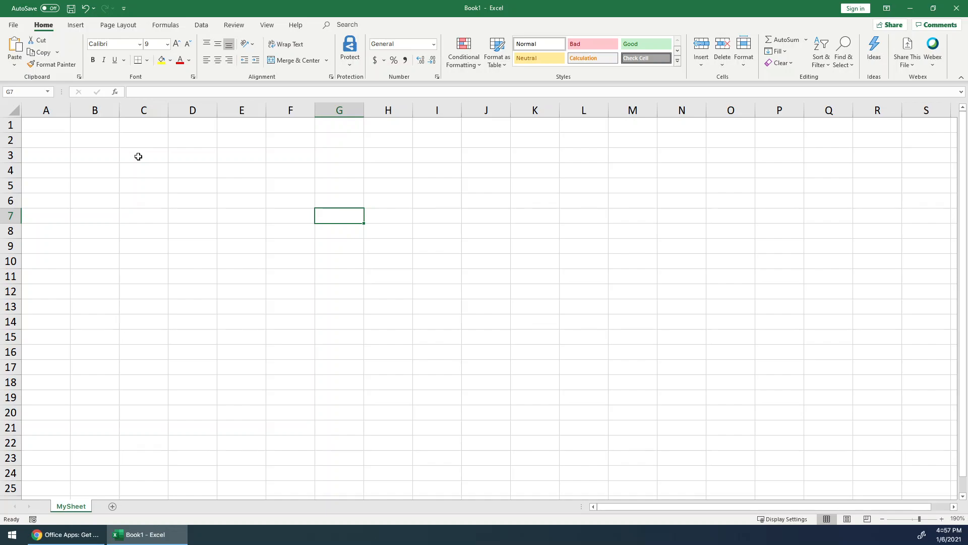
{"action": "key", "text": "Up"}
{"action": "key", "text": "Up"}
{"action": "key", "text": "Up"}
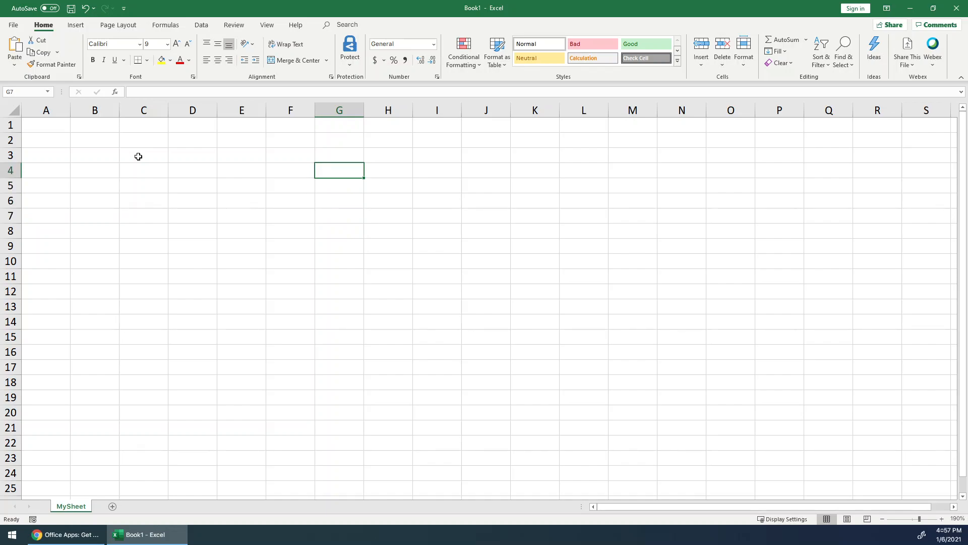
{"action": "key", "text": "Left"}
{"action": "key", "text": "Left"}
{"action": "key", "text": "Left"}
{"action": "key", "text": "Left"}
{"action": "key", "text": "Left"}
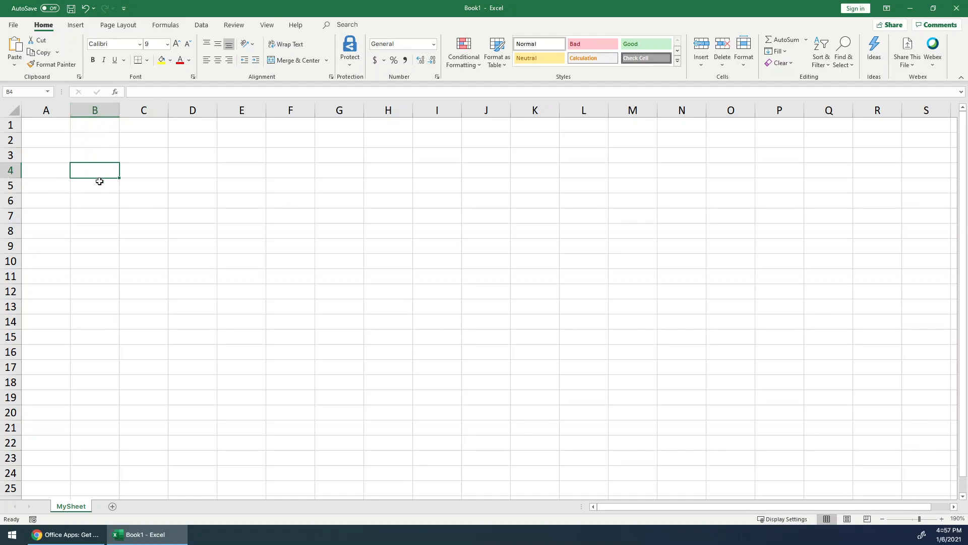
{"action": "left_click", "coordinate": [151, 169]}
{"action": "left_click", "coordinate": [171, 170]}
{"action": "left_click", "coordinate": [101, 173]}
{"action": "left_click", "coordinate": [19, 92]}
{"action": "left_click_drag", "start_coordinate": [97, 168], "coordinate": [271, 266]}
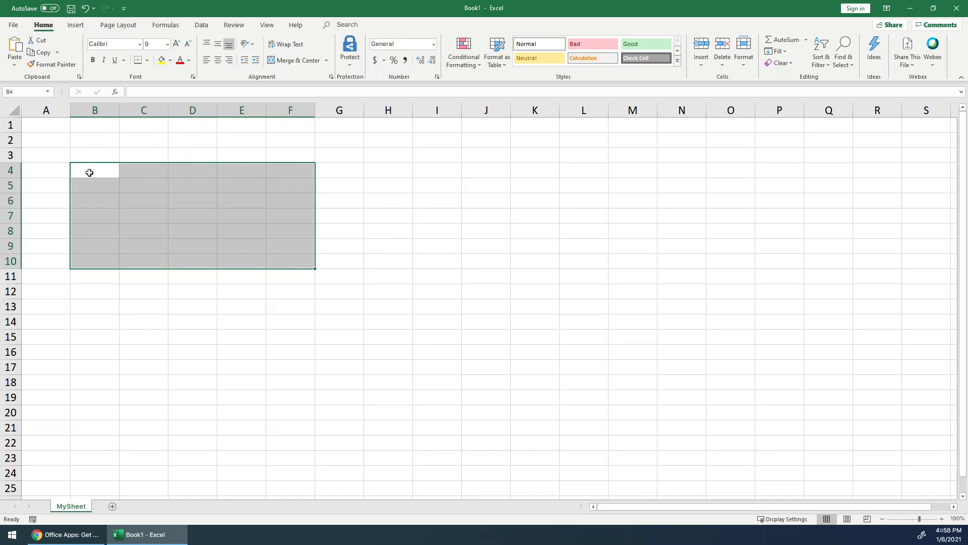
{"action": "left_click", "coordinate": [151, 93]}
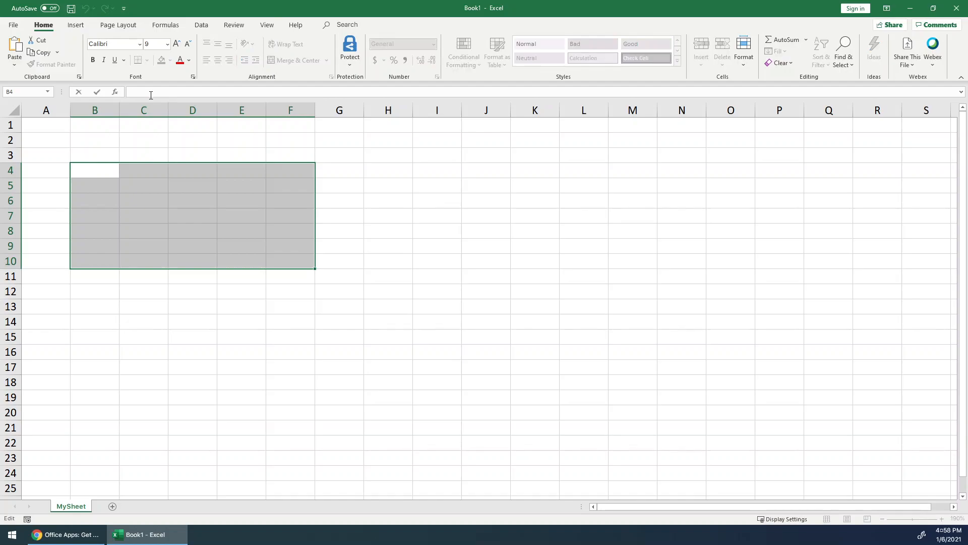
{"action": "type", "text": "B4"}
{"action": "type", "text": ":F10"}
{"action": "key", "text": "Return"}
{"action": "key", "text": "Up"}
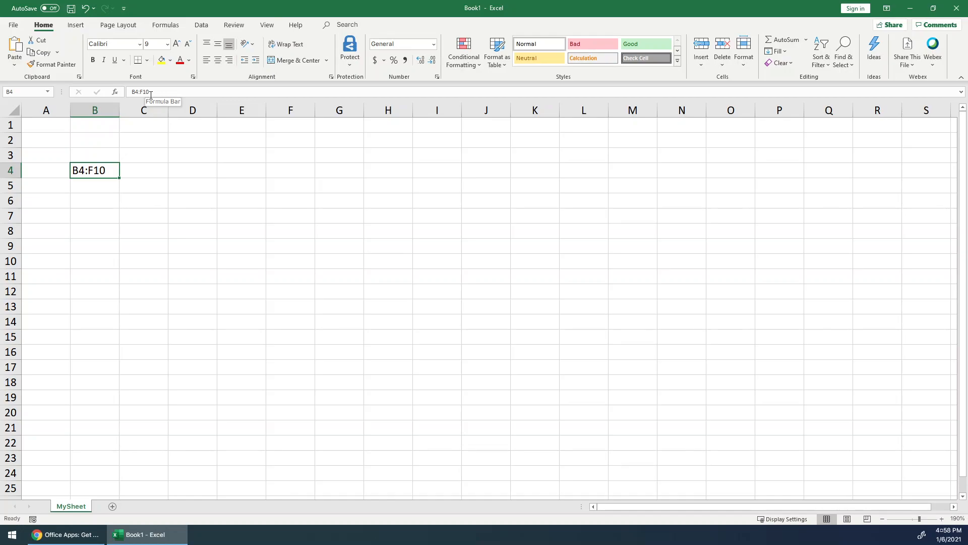
{"action": "key", "text": "Delete"}
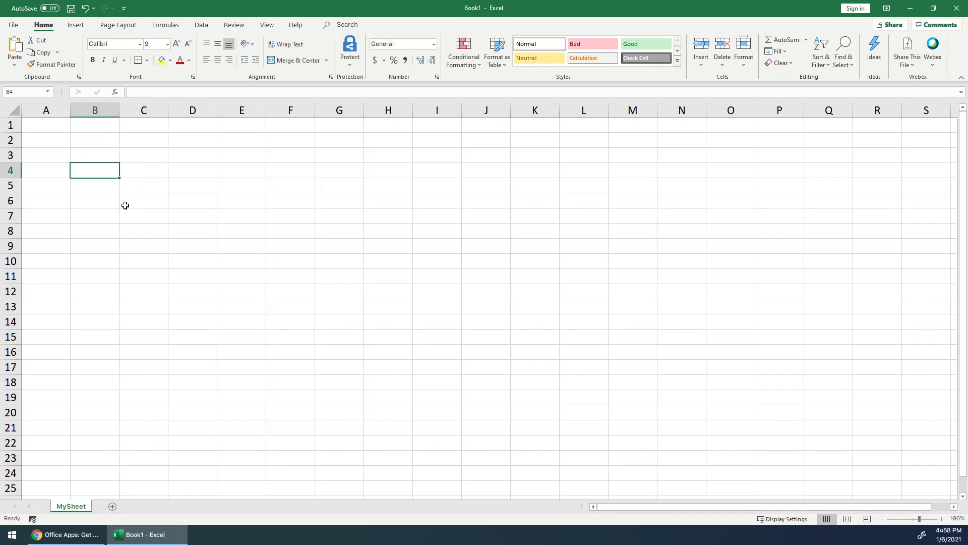
- Enter the heading Name in cell B4
{"action": "double_click", "coordinate": [107, 170]}
{"action": "type", "text": "NAm"}
{"action": "key", "text": "BackSpace"}
{"action": "key", "text": "BackSpace"}
{"action": "type", "text": "ame"}
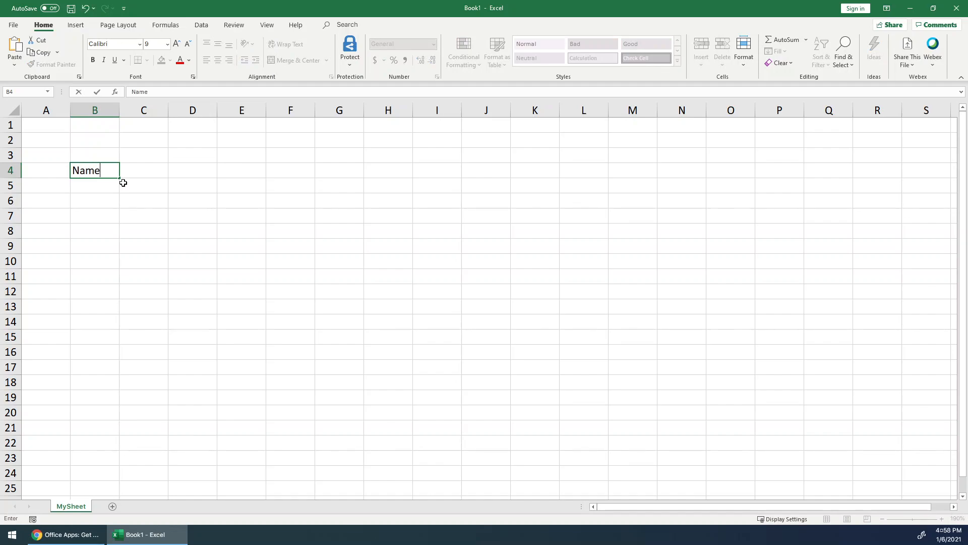
{"action": "key", "text": "Left"}
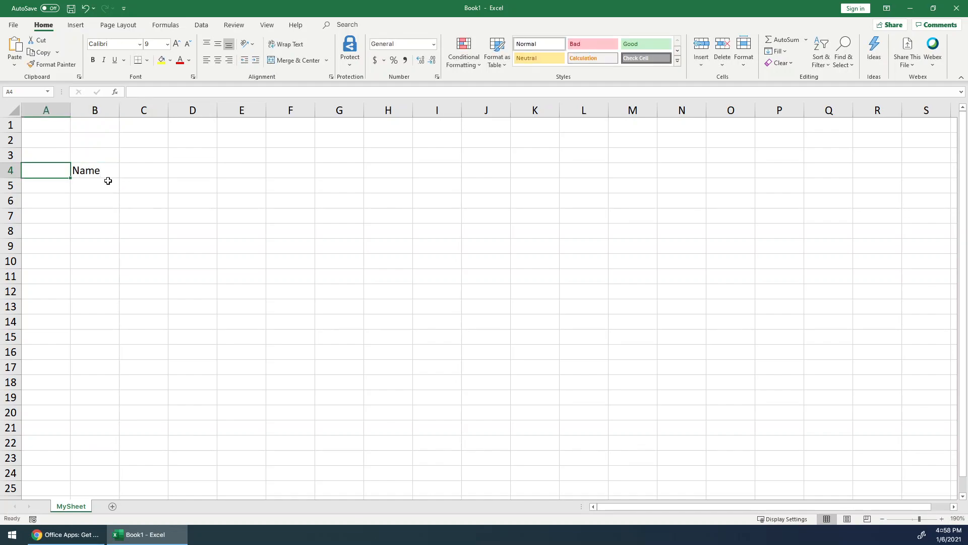
- Enter the heading Phone Number in cell C4, next to Name
{"action": "double_click", "coordinate": [108, 171]}
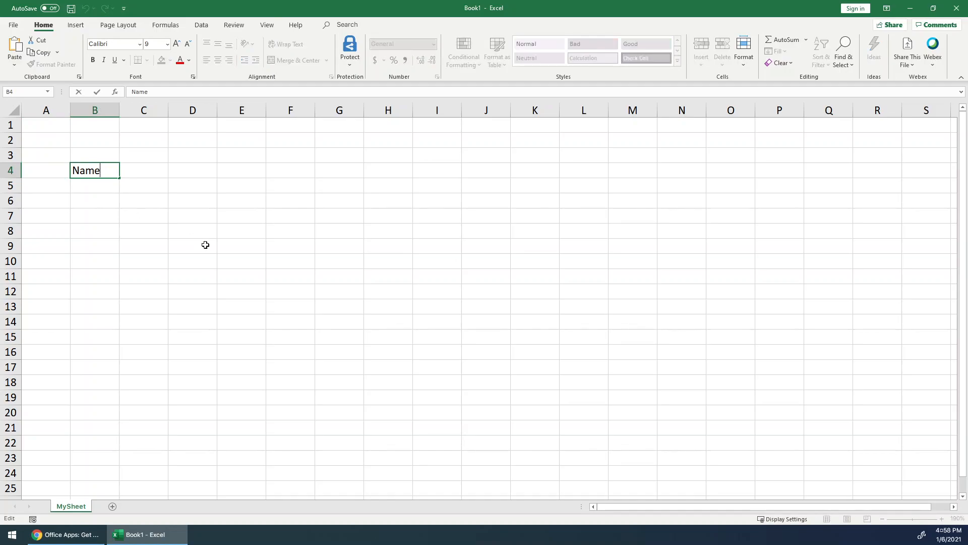
{"action": "key", "text": "Tab"}
{"action": "key", "text": "Right"}
{"action": "key", "text": "Left"}
{"action": "type", "text": "Pjhp"}
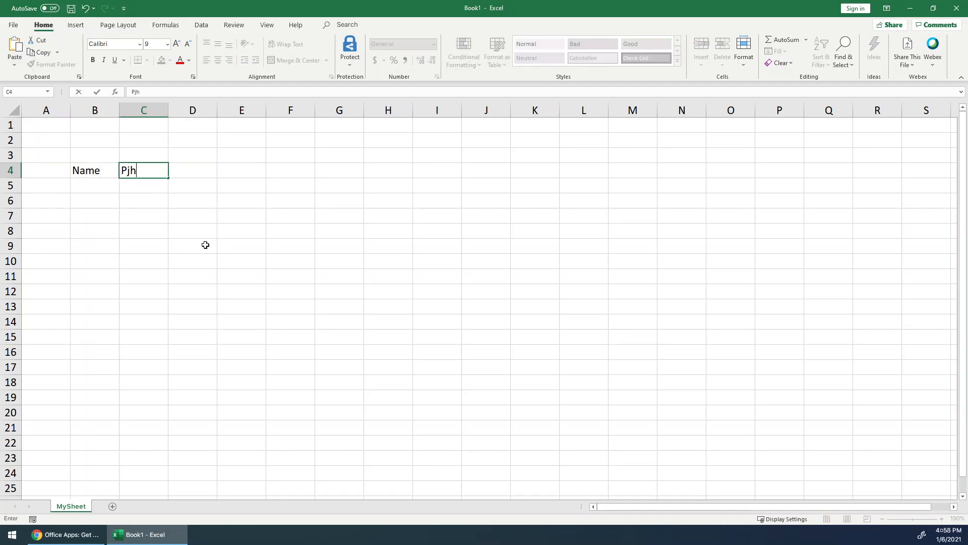
{"action": "key", "text": "BackSpace"}
{"action": "key", "text": "BackSpace"}
{"action": "key", "text": "BackSpace"}
{"action": "type", "text": "p"}
{"action": "key", "text": "BackSpace"}
{"action": "type", "text": "hone Number"}
{"action": "key", "text": "Tab"}
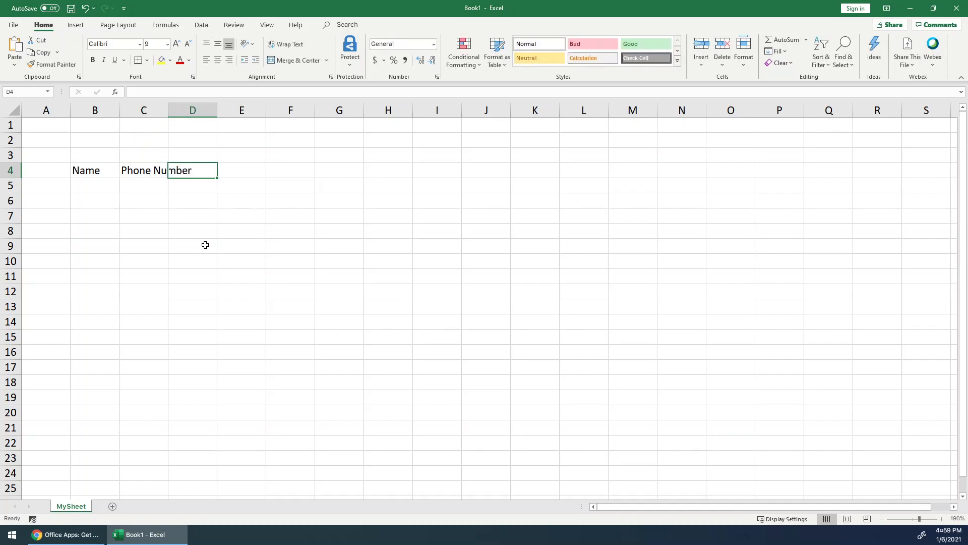
- Enter the headings City and Country in cells D4 and E4, returning to cell B5
{"action": "type", "text": "City"}
{"action": "key", "text": "Tab"}
{"action": "type", "text": "Country"}
{"action": "key", "text": "BackSpace"}
{"action": "type", "text": "ry"}
{"action": "key", "text": "Return"}
{"action": "key", "text": "Left"}
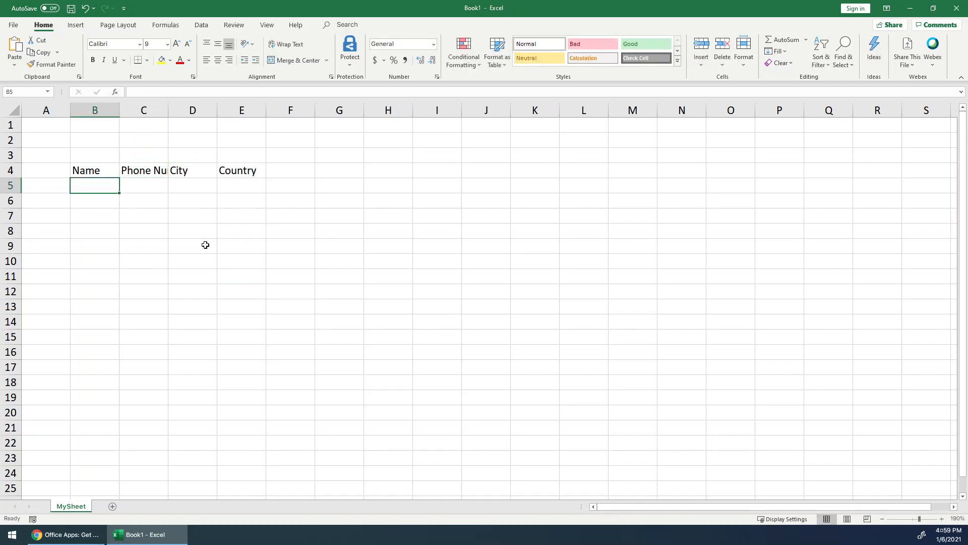
- Fill row 5 with a sample record: a person's name, a phone number, Atlanta and USA
{"action": "type", "text": "Jack"}
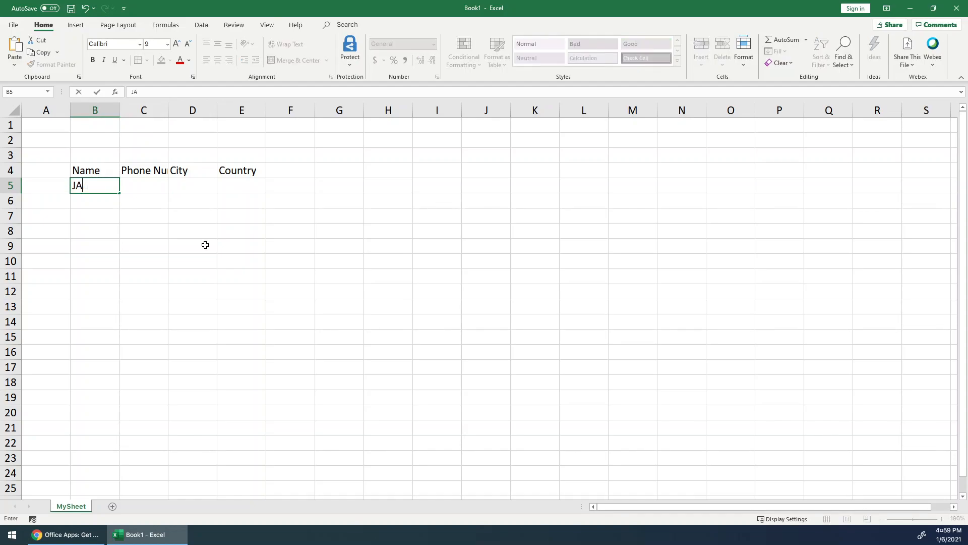
{"action": "key", "text": "Tab"}
{"action": "type", "text": "33"}
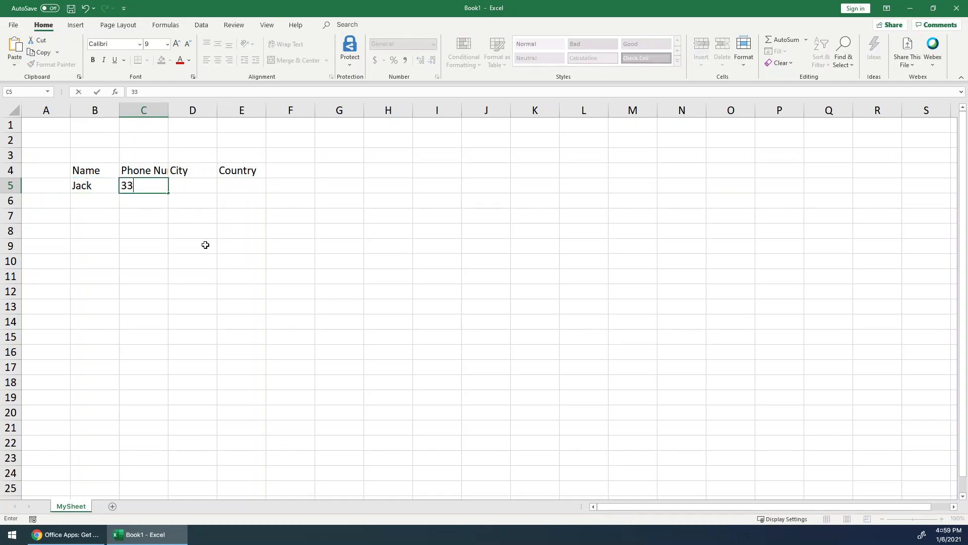
{"action": "type", "text": "3-33-3333"}
{"action": "key", "text": "Tab"}
{"action": "type", "text": "Atlanta"}
{"action": "key", "text": "Tab"}
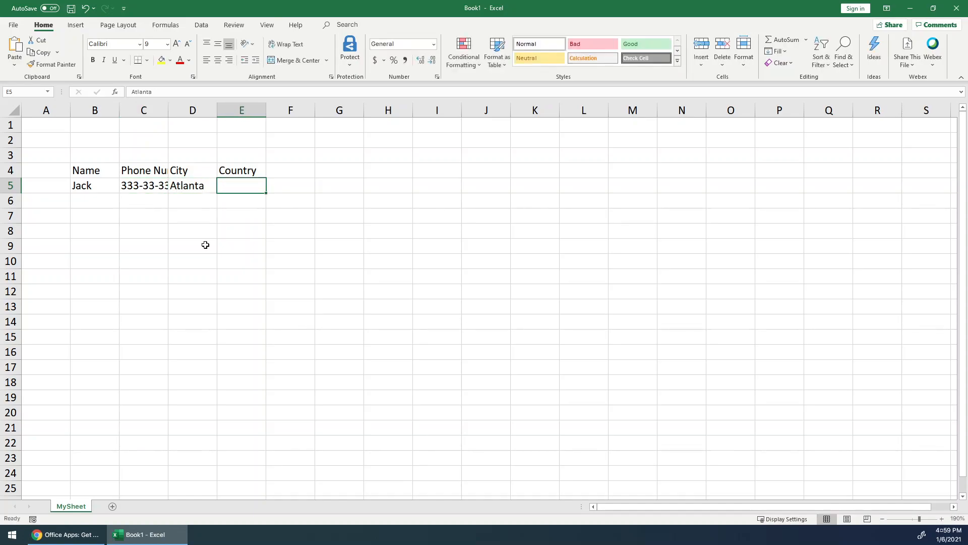
{"action": "type", "text": "S"}
{"action": "key", "text": "BackSpace"}
{"action": "type", "text": "USA"}
{"action": "key", "text": "Return"}
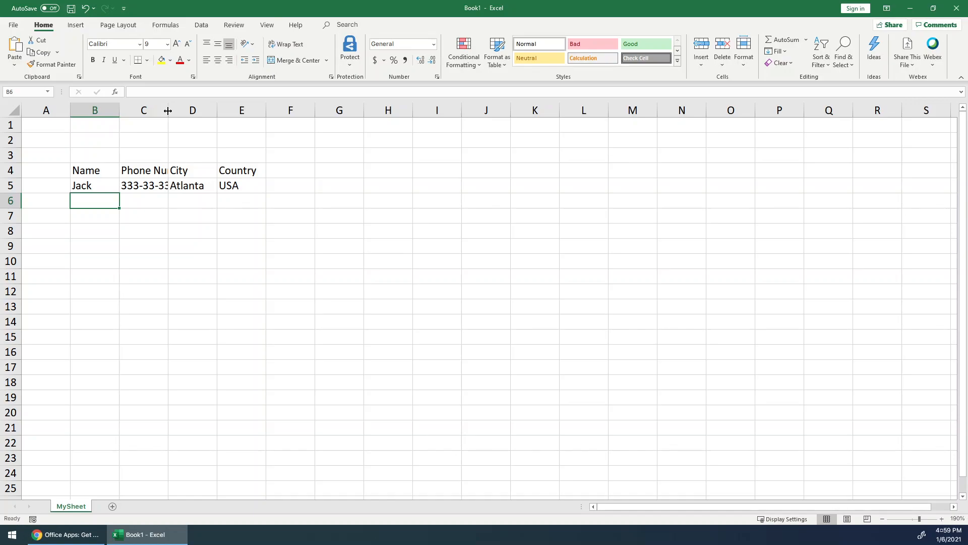
- Autofit the widths of columns B through E to their contents
{"action": "mouse_move", "coordinate": [168, 111]}
{"action": "left_mouse_down"}
{"action": "mouse_move", "coordinate": [199, 110]}
{"action": "mouse_move", "coordinate": [174, 109]}
{"action": "left_mouse_up"}
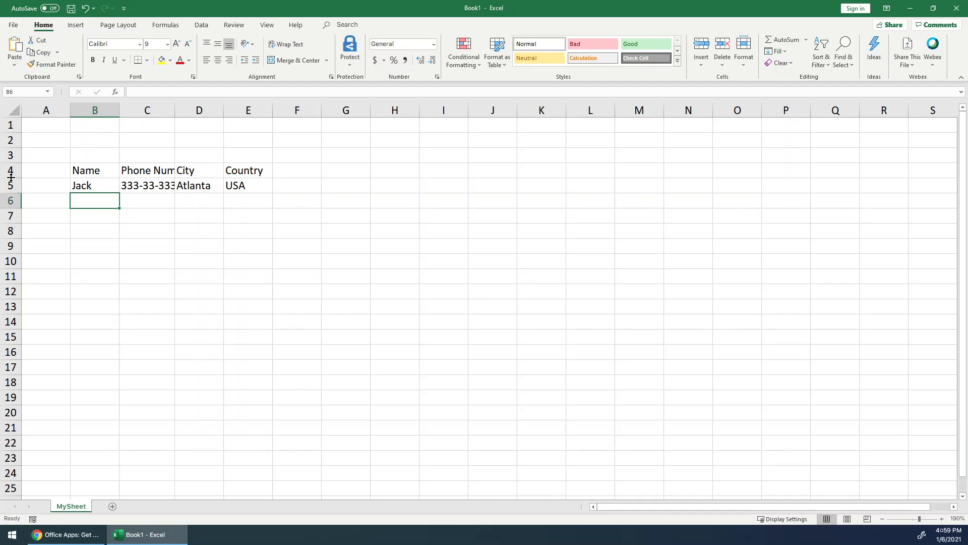
{"action": "left_click_drag", "start_coordinate": [12, 179], "coordinate": [12, 179]}
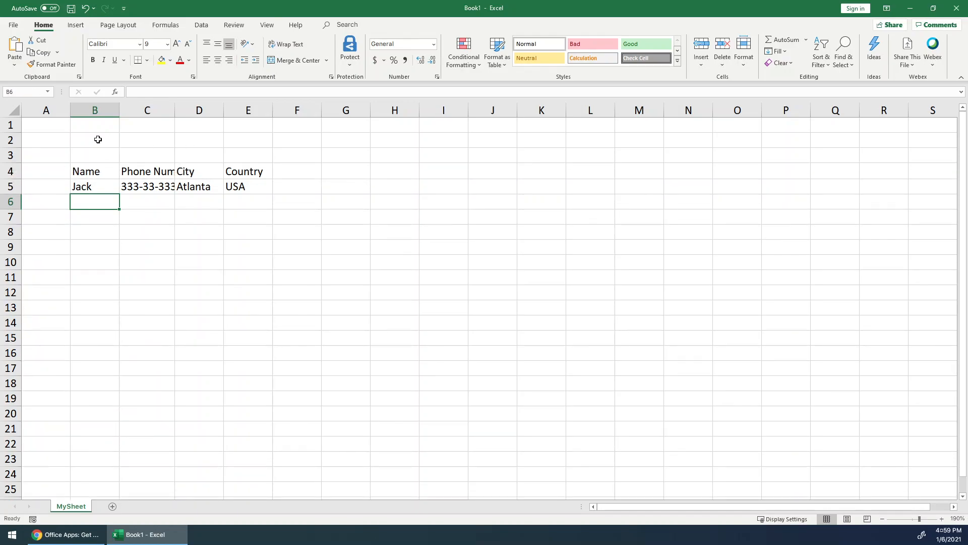
{"action": "left_click_drag", "start_coordinate": [96, 108], "coordinate": [237, 112]}
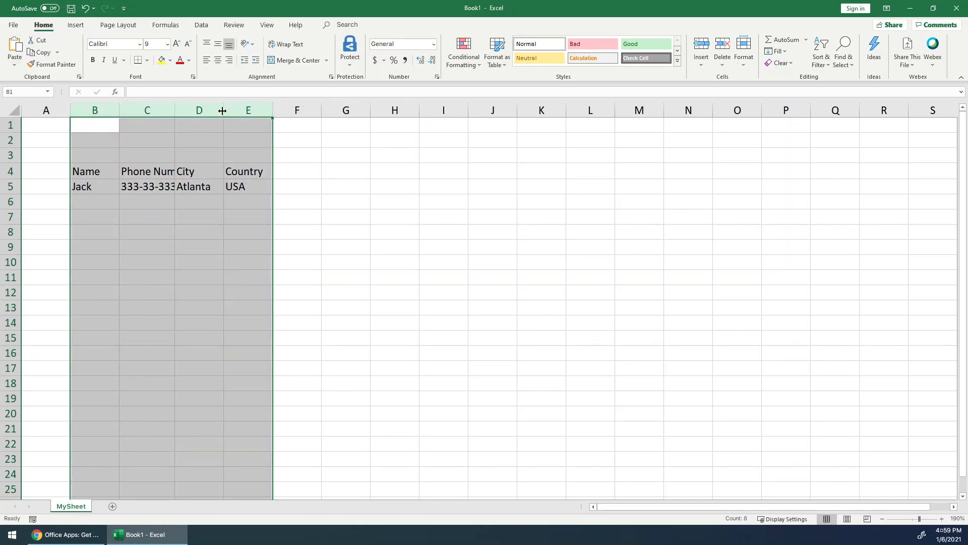
{"action": "double_click", "coordinate": [175, 110]}
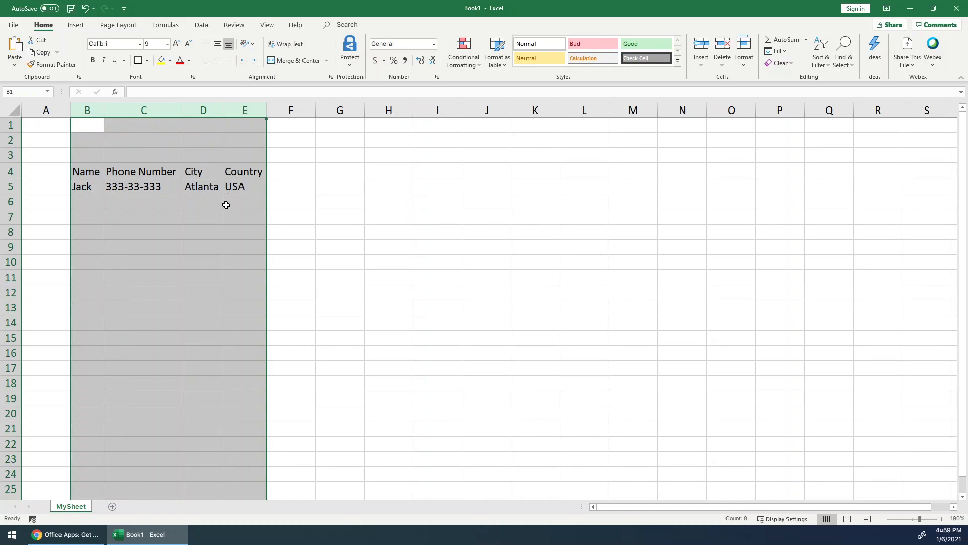
{"action": "left_click", "coordinate": [150, 190]}
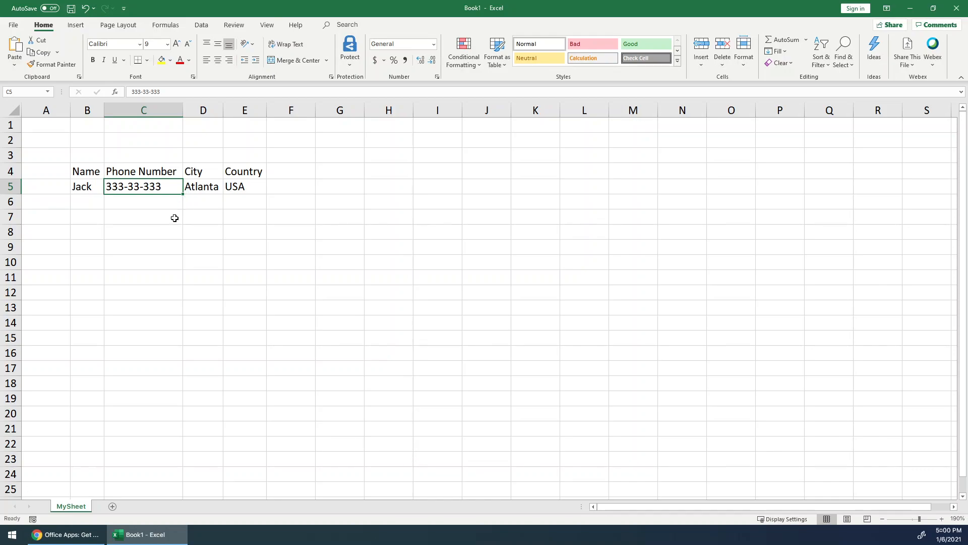
- Open the Save As dialog to review the available file types, then cancel and return to the sheet
{"action": "left_click", "coordinate": [13, 25]}
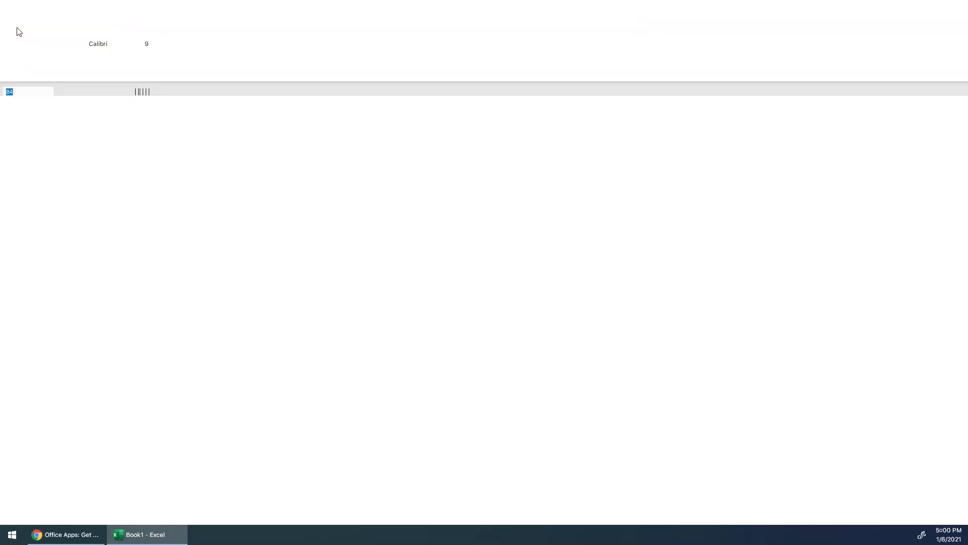
{"action": "left_click", "coordinate": [42, 137]}
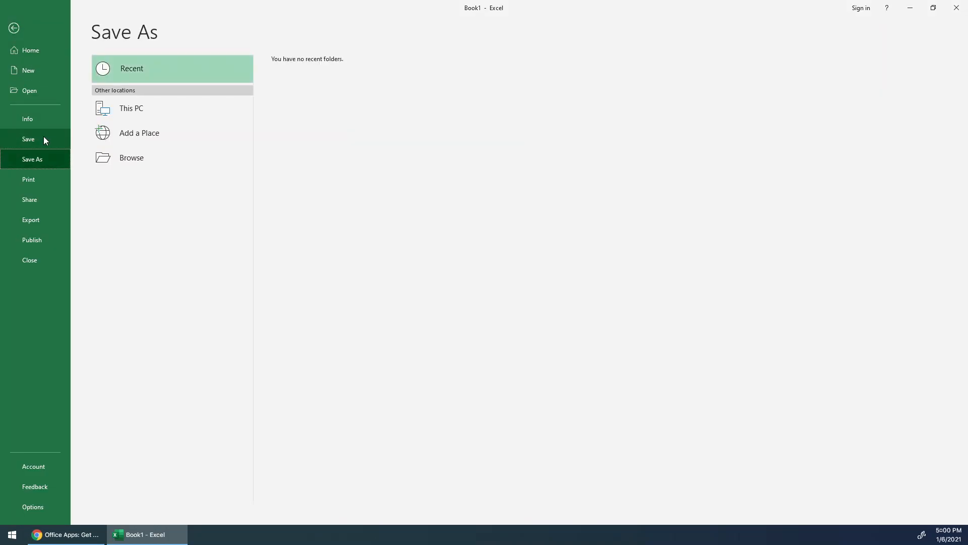
{"action": "left_click", "coordinate": [146, 158]}
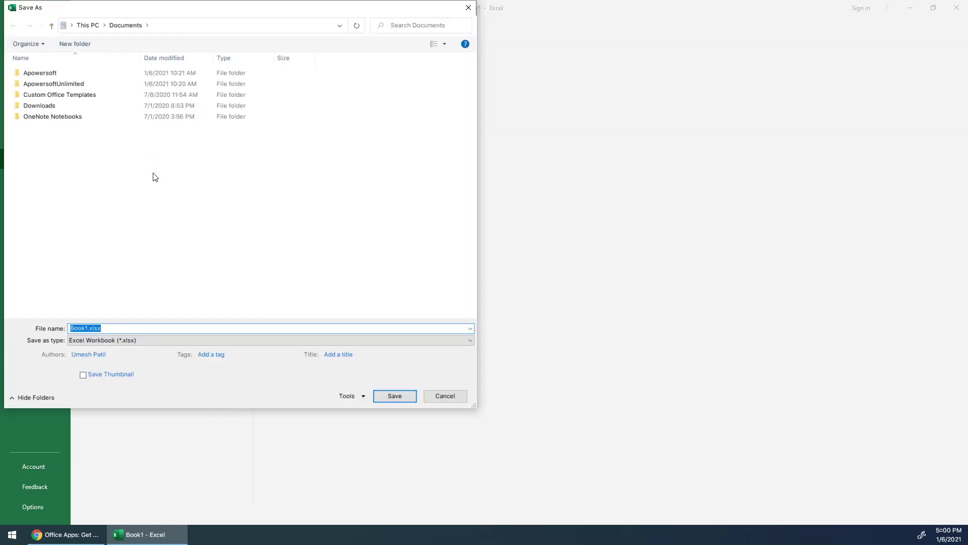
{"action": "left_click", "coordinate": [133, 341]}
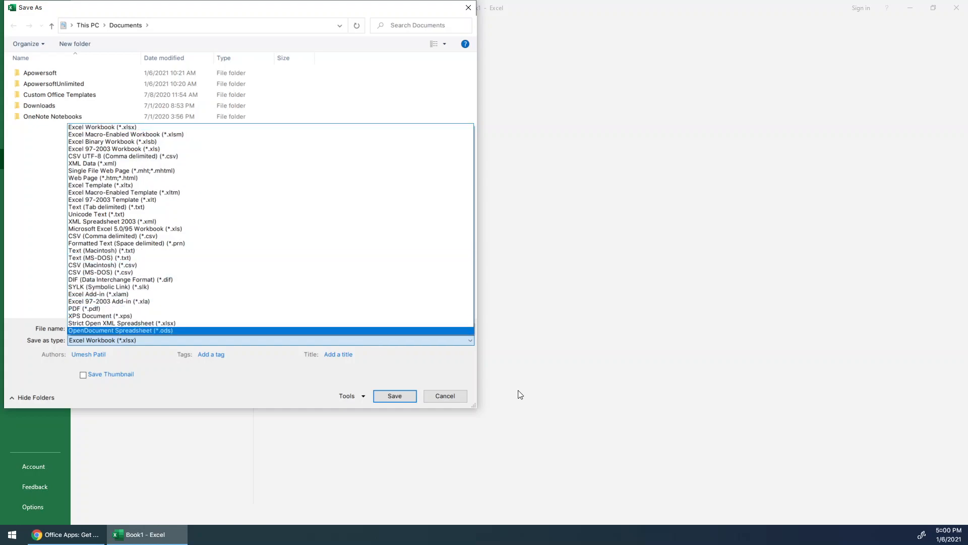
{"action": "left_click", "coordinate": [450, 396]}
{"action": "left_click", "coordinate": [450, 396]}
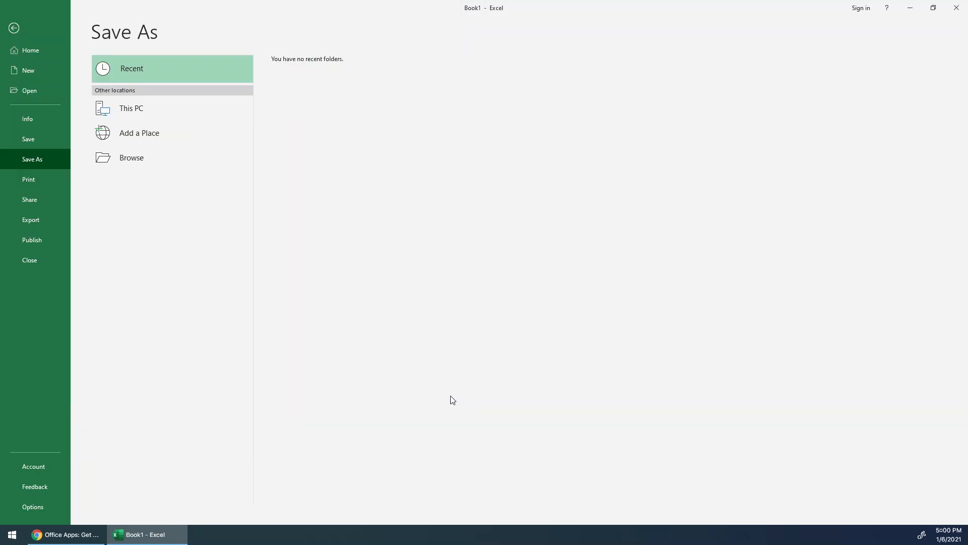
{"action": "left_click", "coordinate": [7, 29]}
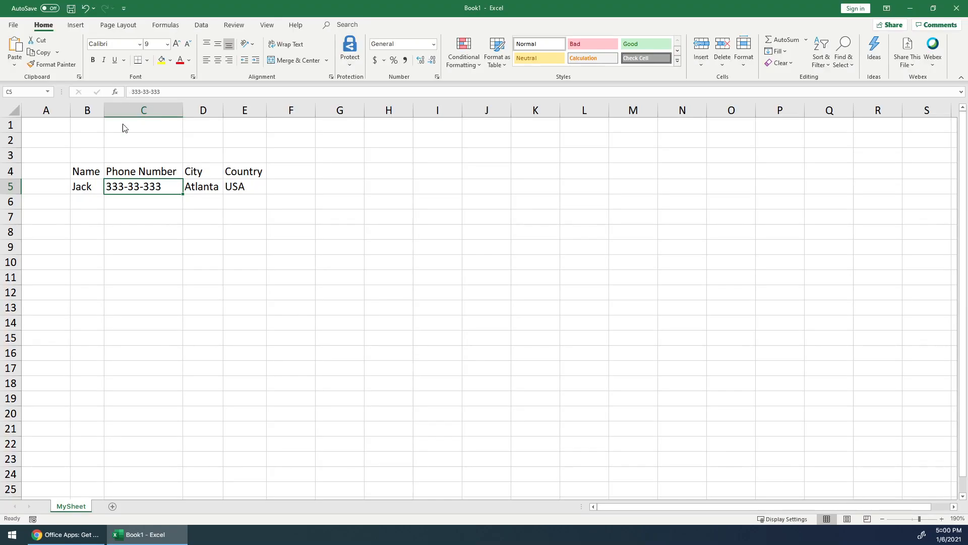